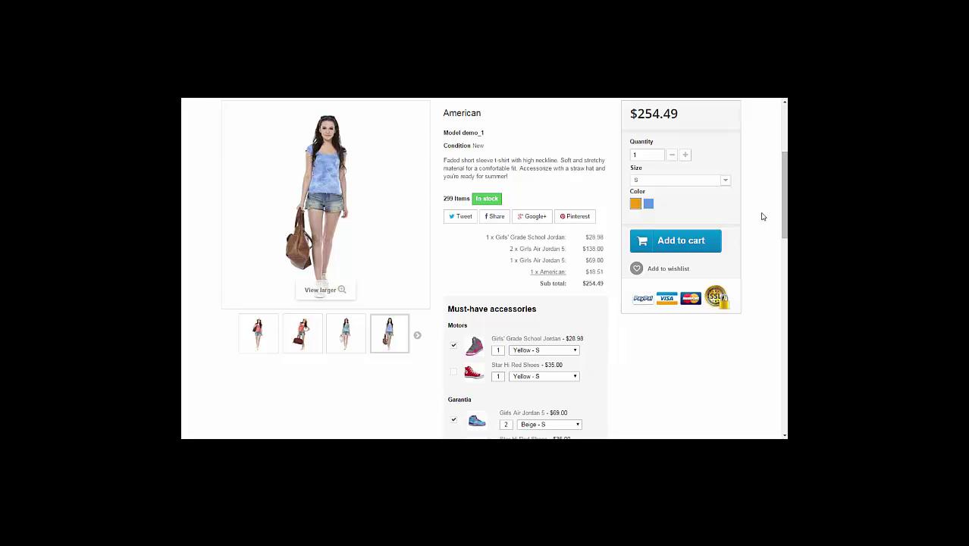
Review the American product page's must-have accessories, price table and main price
mouse_move(783, 182)
mouse_down()
mouse_move(787, 226)
mouse_move(786, 170)
mouse_move(787, 233)
mouse_move(786, 216)
mouse_up()
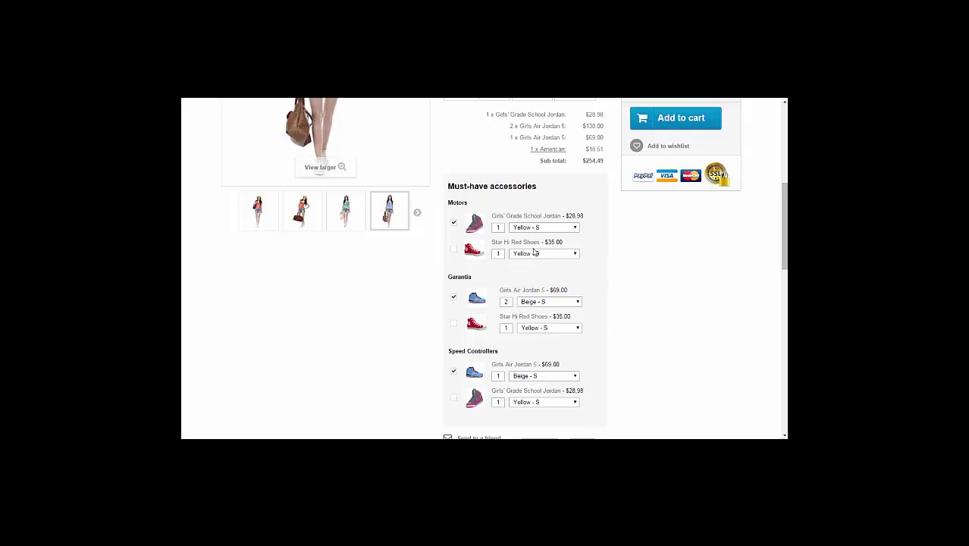
scroll(534, 252, up, 2)
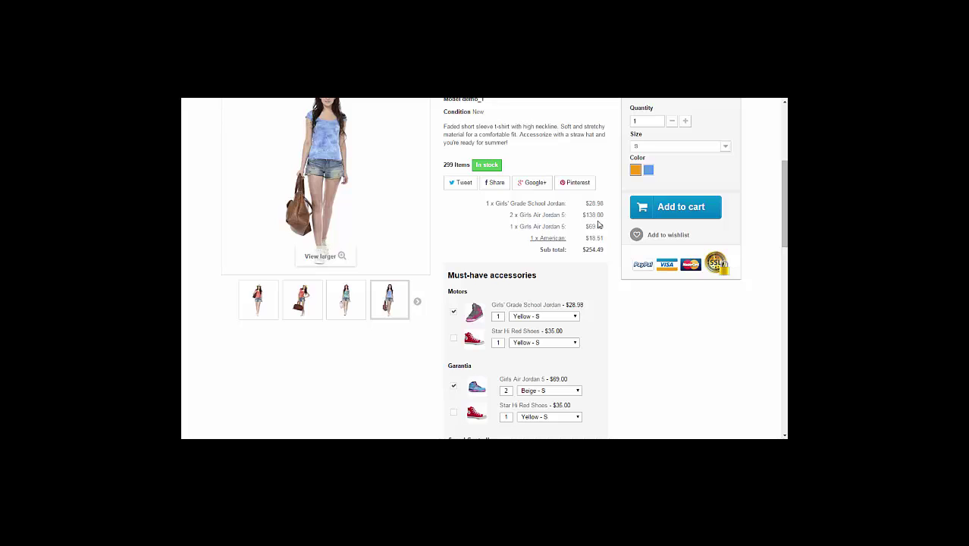
scroll(764, 287, up, 2)
scroll(764, 287, up, 1)
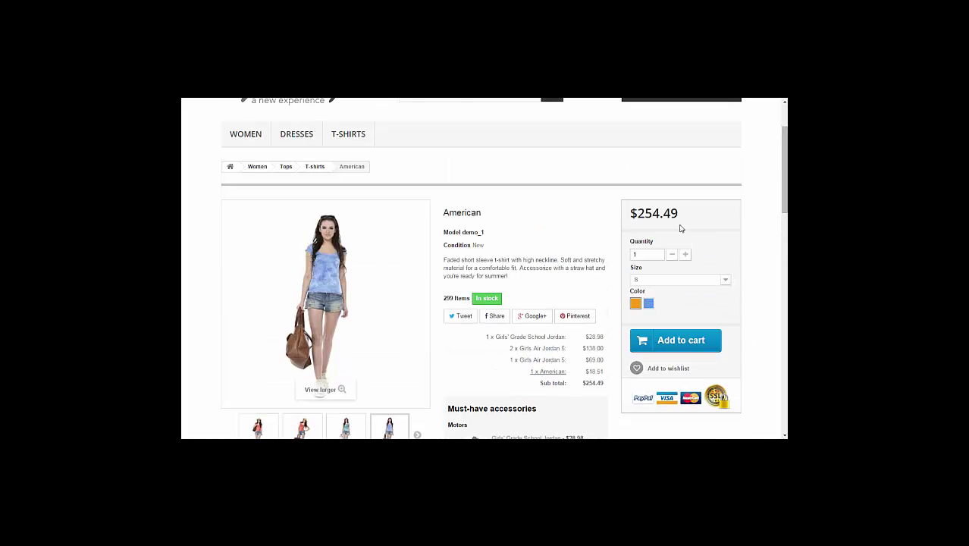
drag(686, 215, 633, 215)
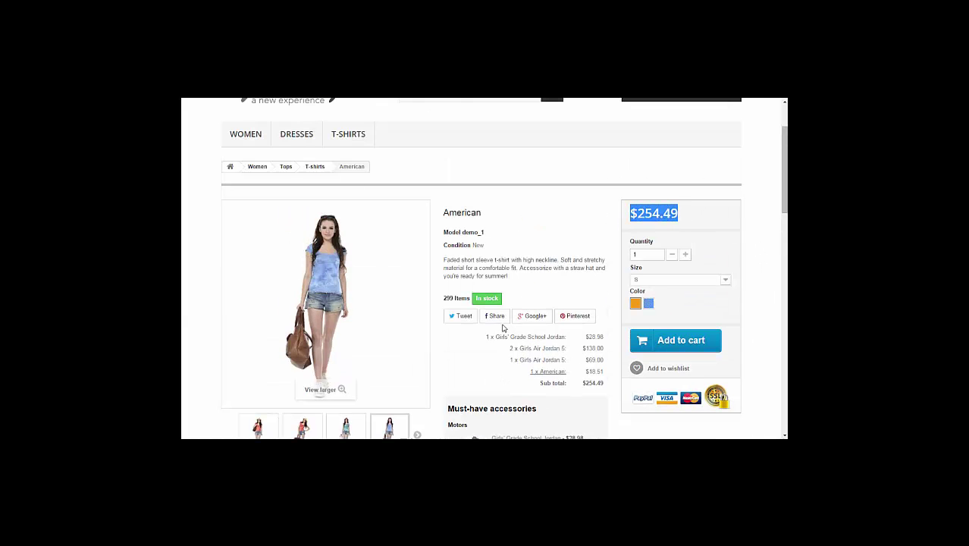
scroll(570, 292, down, 5)
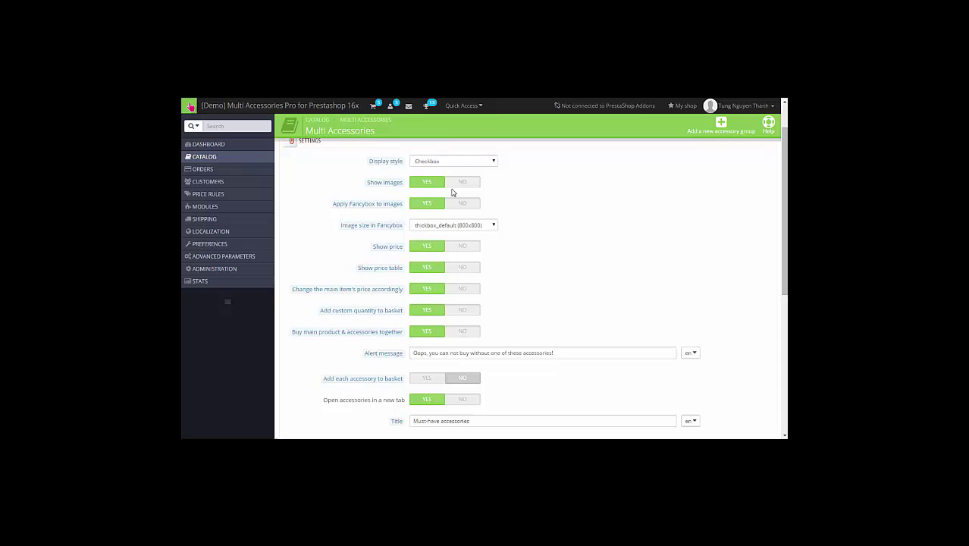
Turn off Show images in the Multi Accessories settings, save, and check the accessory list on the American product page
click(460, 185)
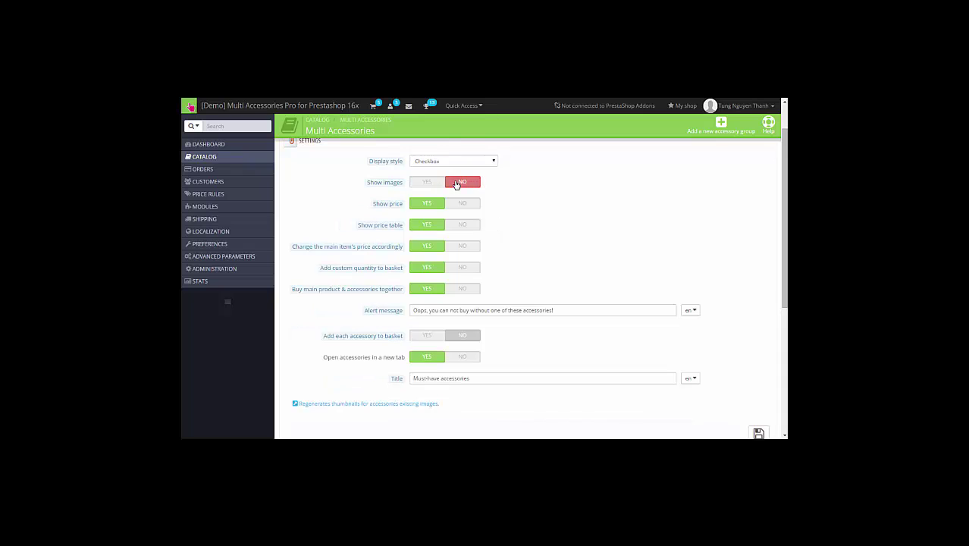
click(763, 434)
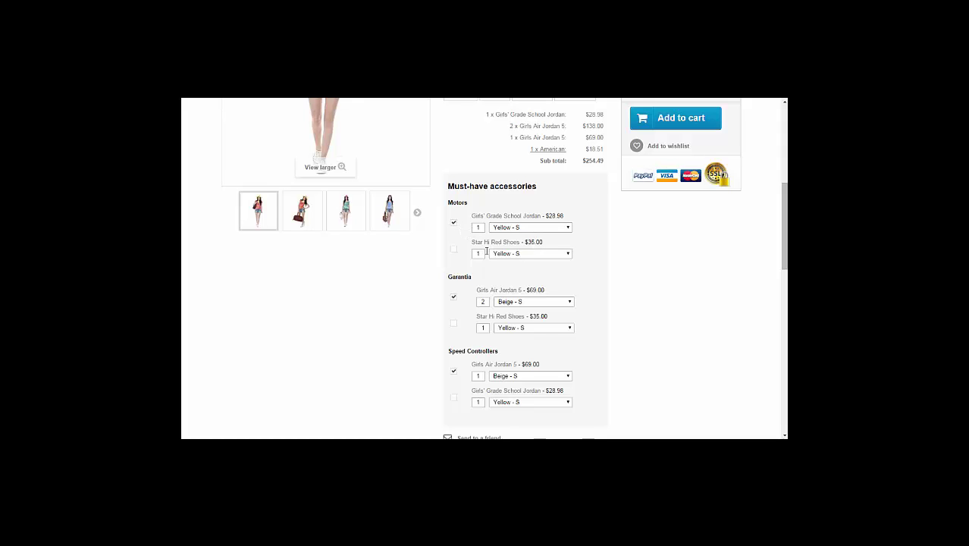
drag(546, 221, 570, 225)
scroll(530, 303, up, 4)
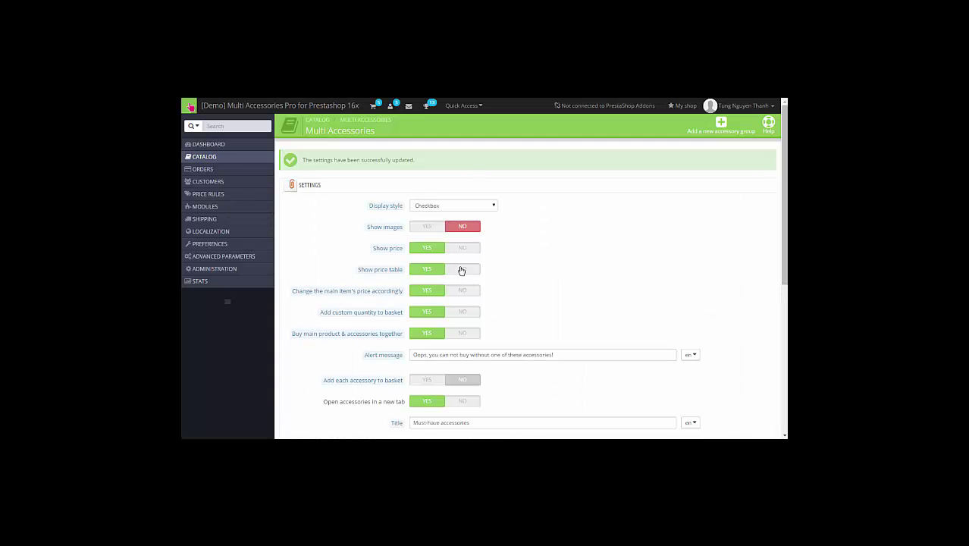
Turn off Show price in the Multi Accessories settings, save, and check the accessories on the reloaded product page
click(461, 251)
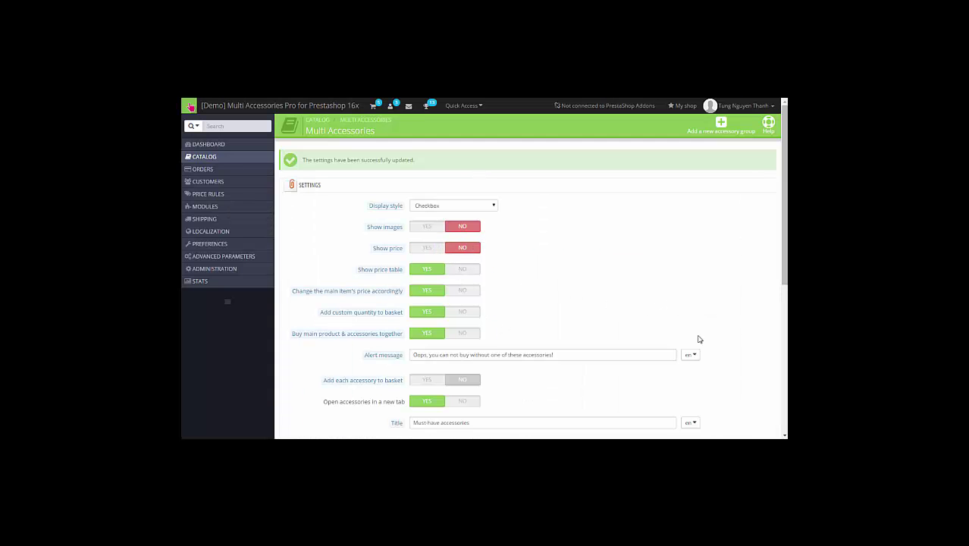
scroll(717, 377, down, 2)
click(758, 348)
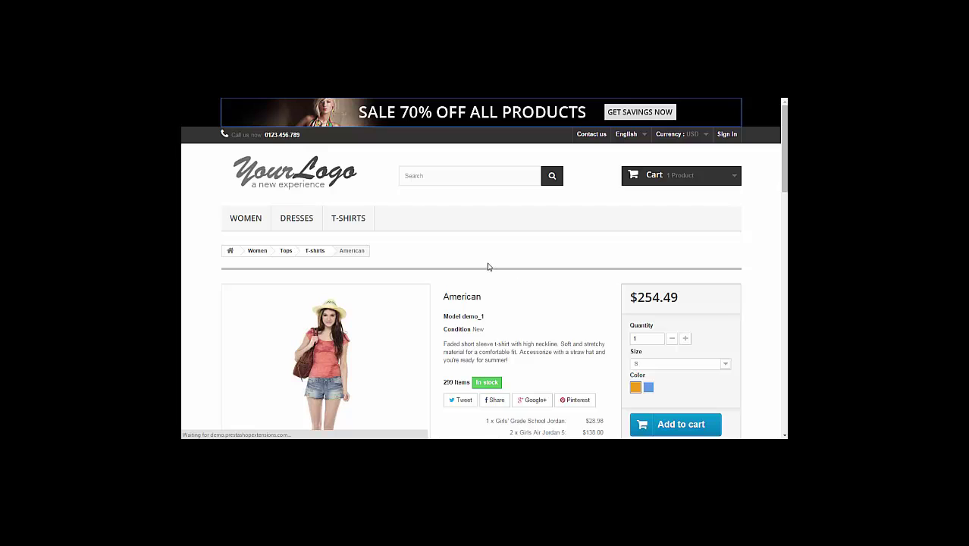
scroll(501, 280, down, 4)
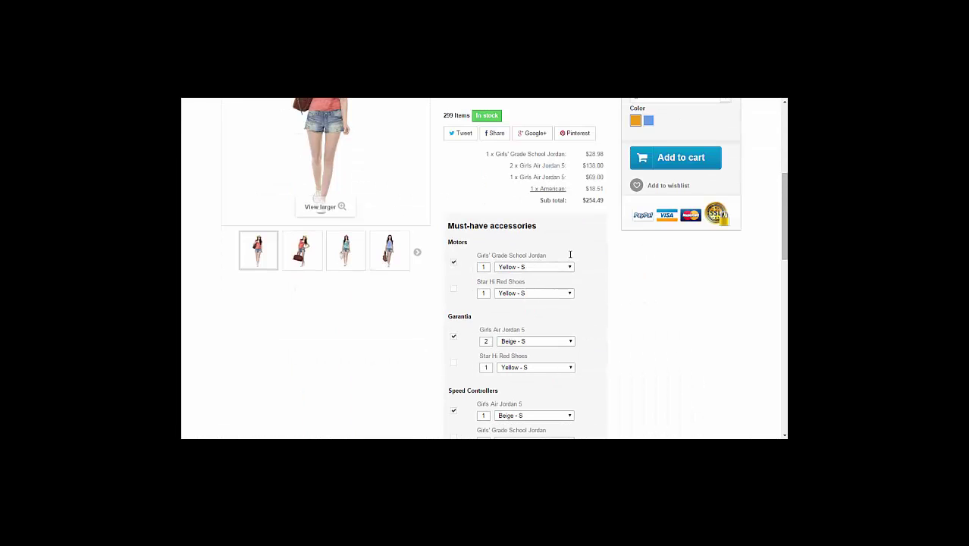
Set the Motors accessory quantities to 2 for Girls' Grade School Jordan and 3 for Star Hi Red Shoes
double_click(479, 266)
text(2)
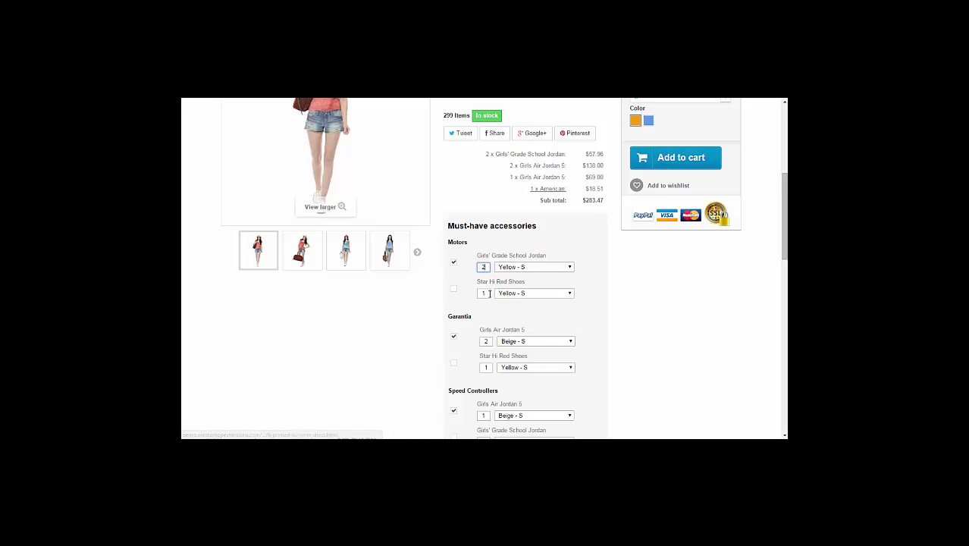
click(486, 293)
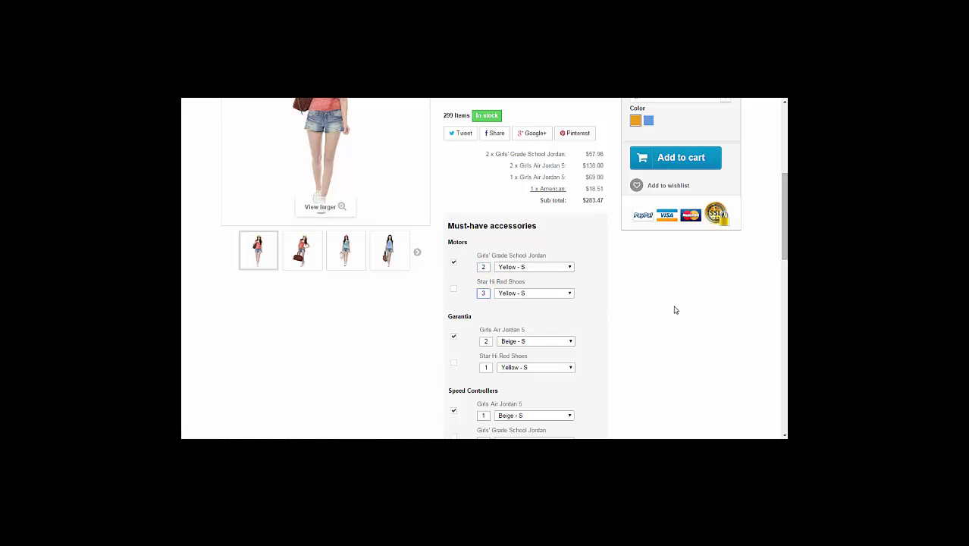
click(660, 158)
scroll(639, 350, up, 1)
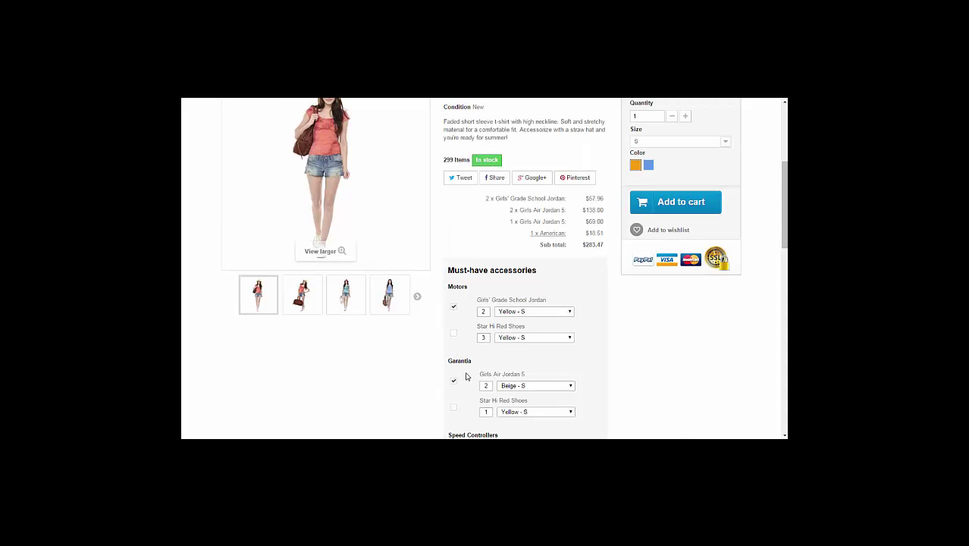
scroll(465, 377, up, 1)
click(649, 160)
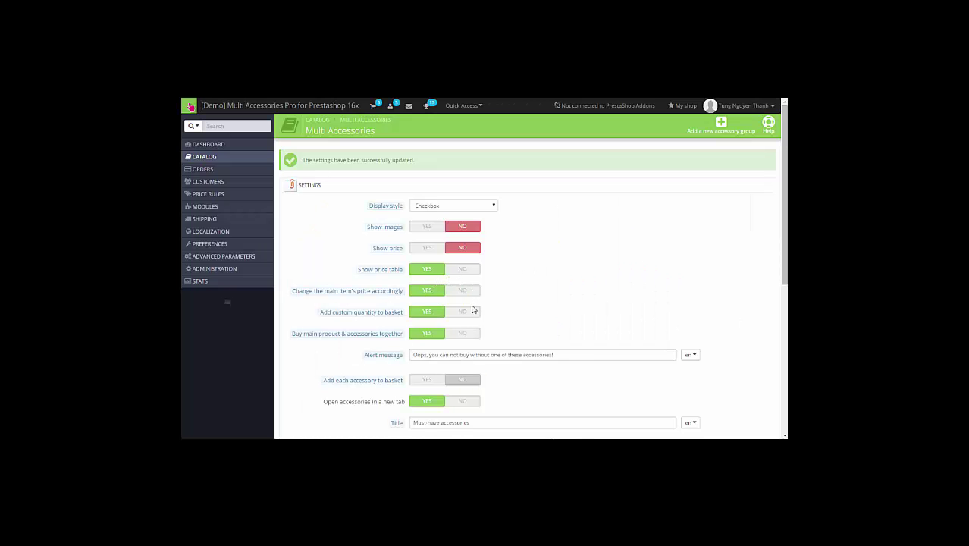
Turn off Add custom quantity to basket in the Multi Accessories settings, save, and check the product page's accessory list
click(462, 313)
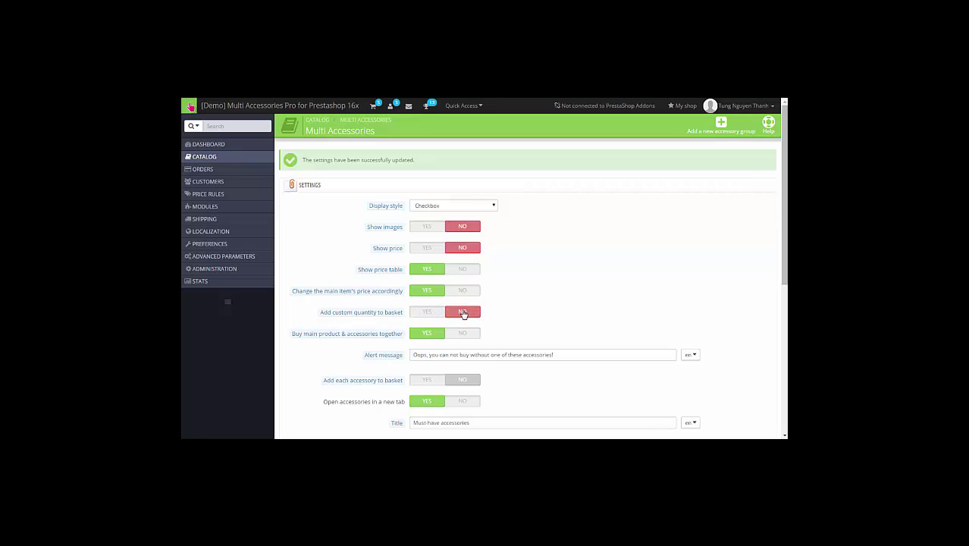
scroll(693, 295, down, 2)
click(758, 348)
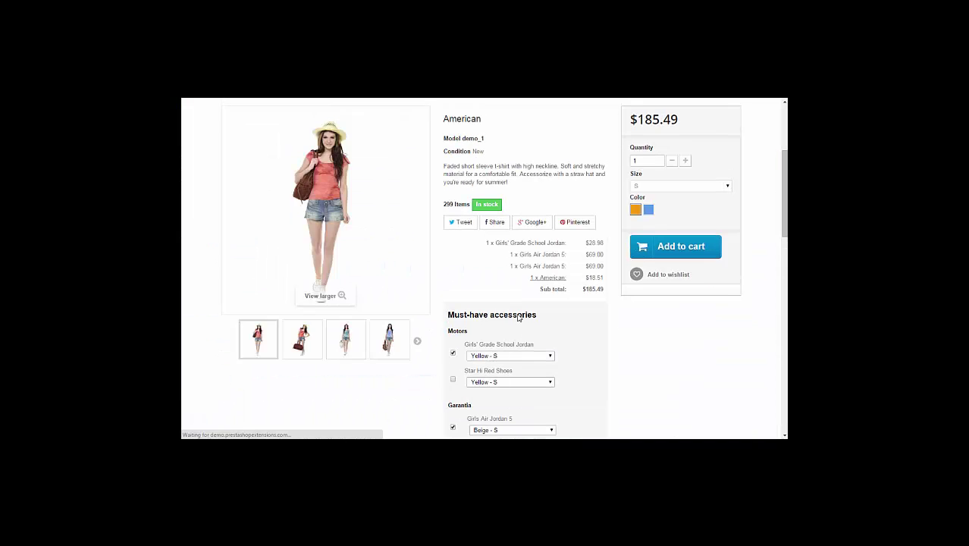
scroll(485, 288, down, 1)
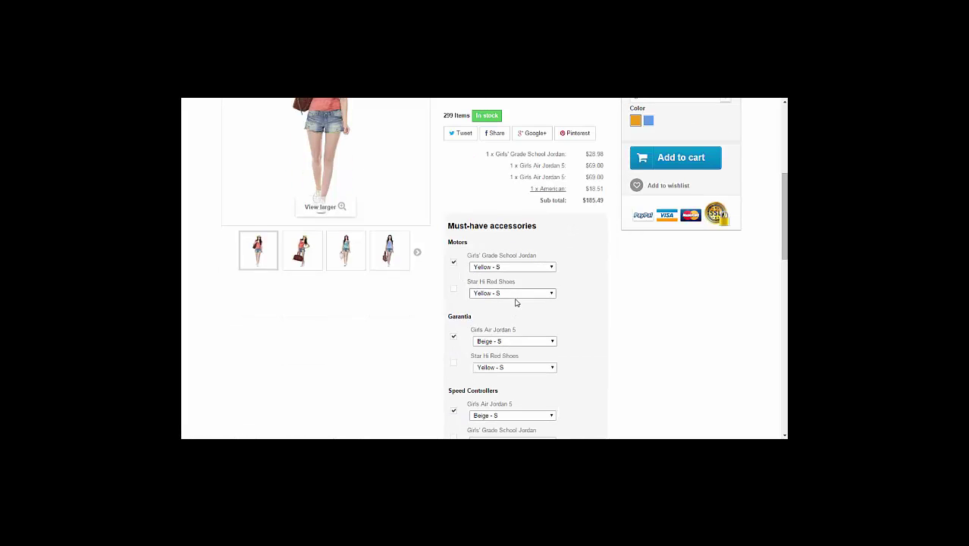
scroll(520, 250, down, 2)
scroll(518, 303, up, 1)
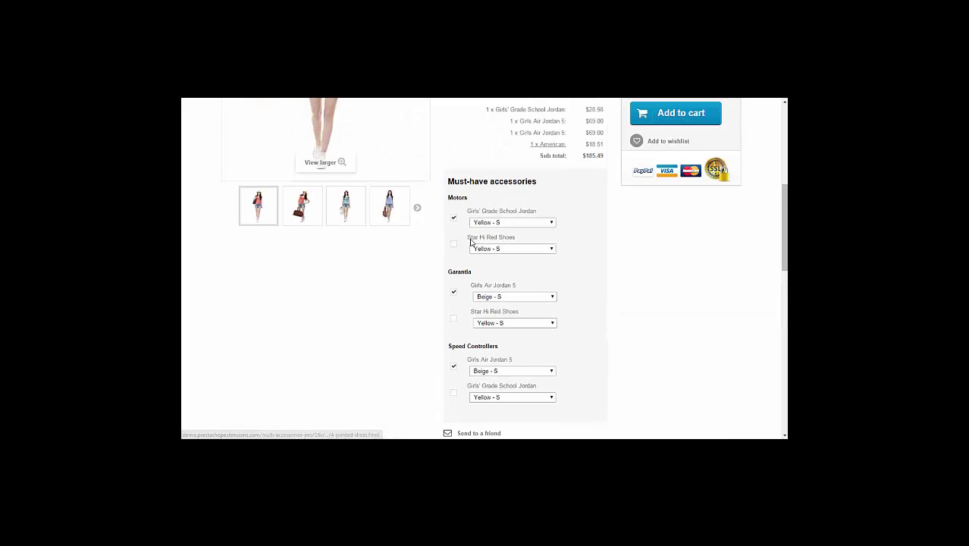
Try to deselect Girls' Grade School Jordan in the Motors group, dismiss the alert, and check the product's prices
click(455, 219)
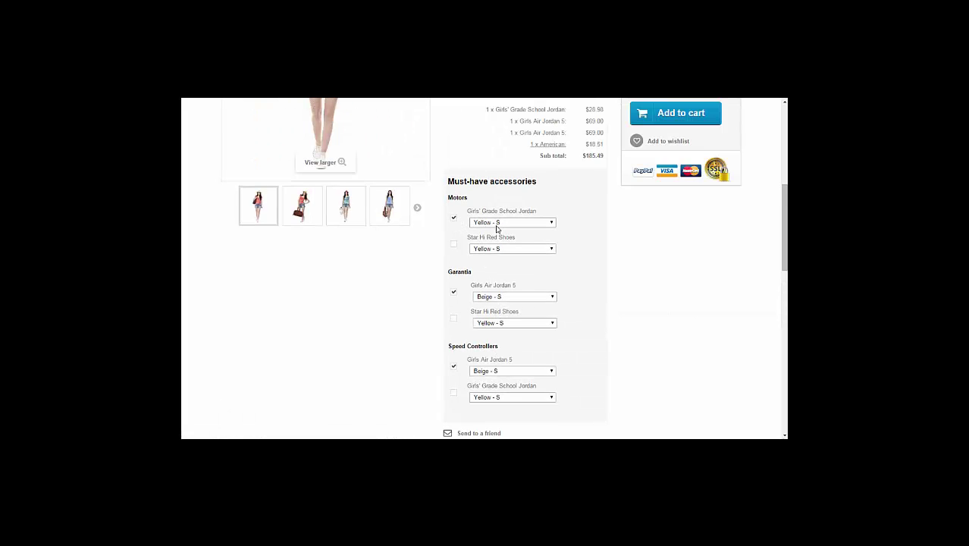
click(455, 221)
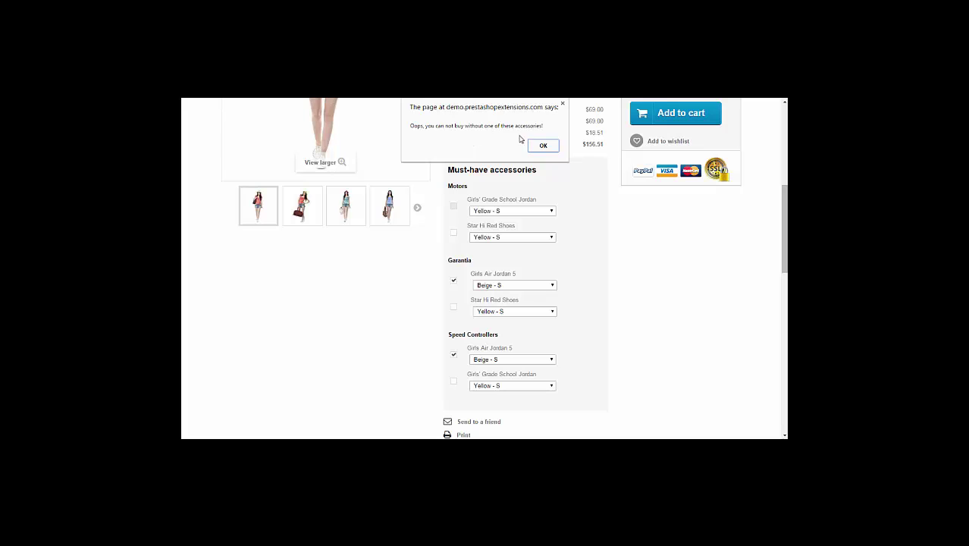
click(544, 147)
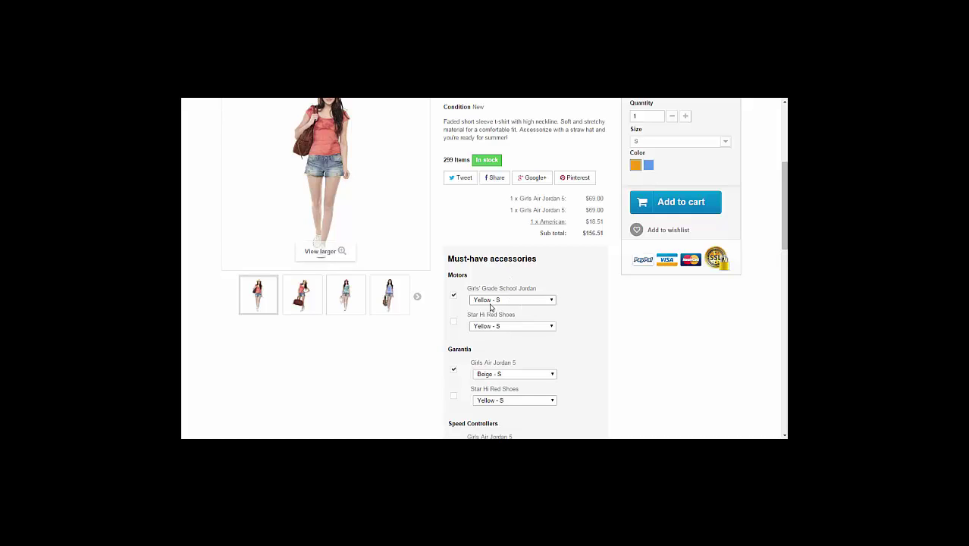
scroll(648, 203, up, 1)
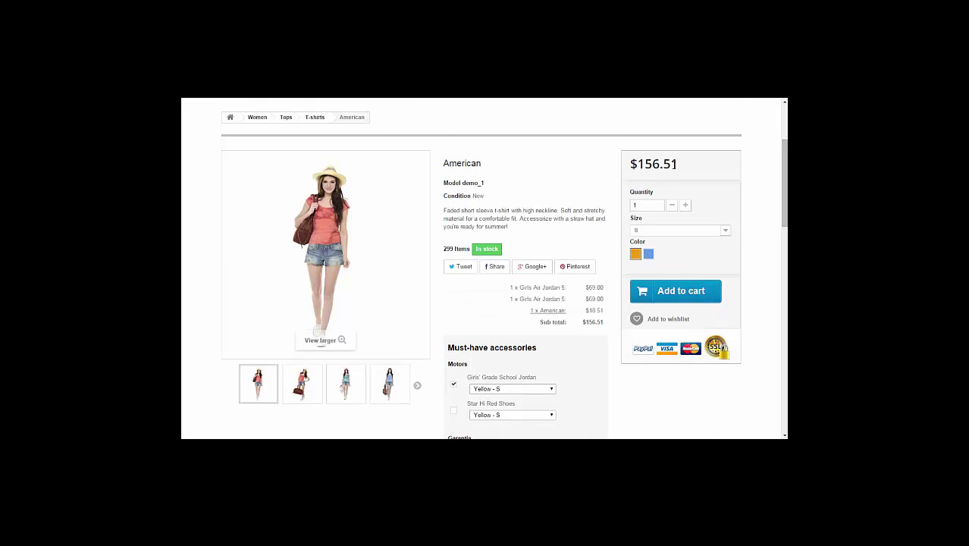
scroll(546, 242, down, 2)
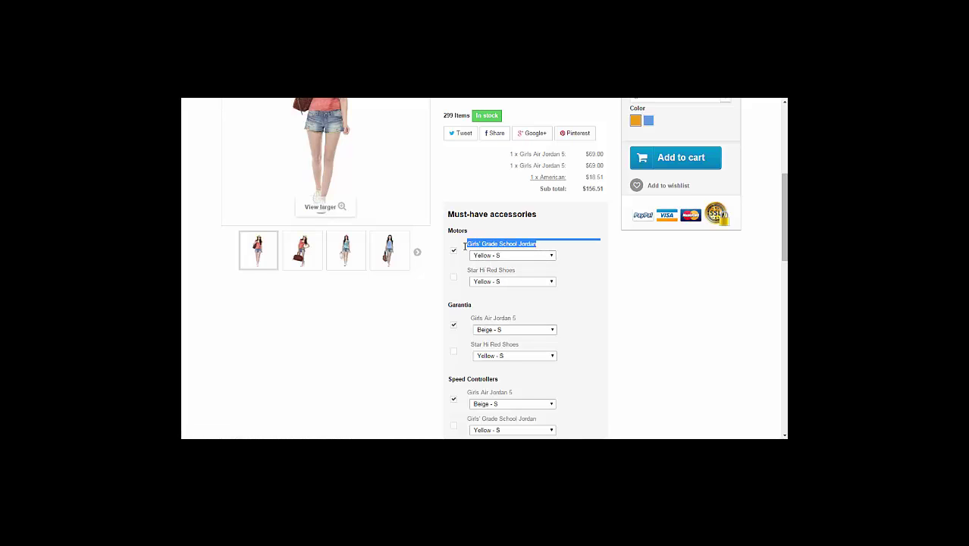
drag(472, 234, 445, 233)
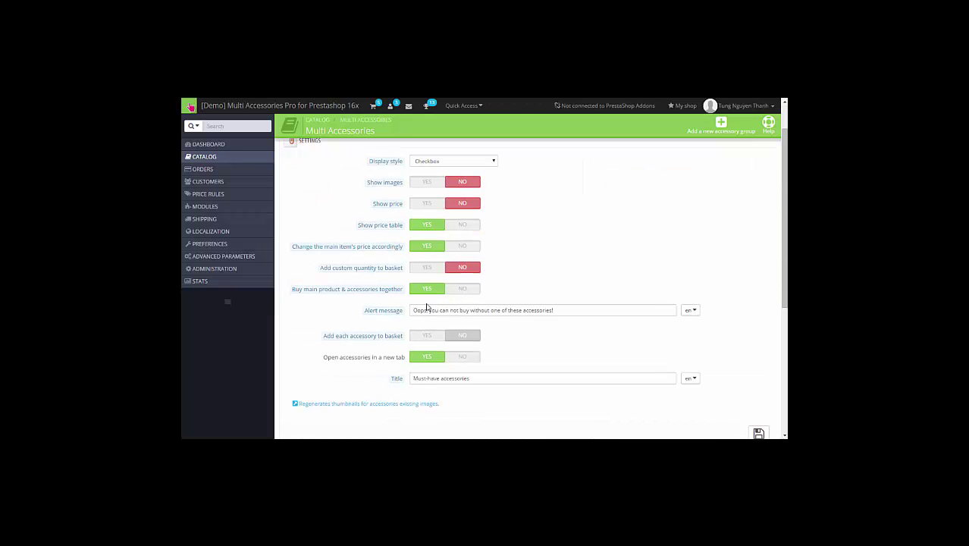
Turn off Buy main product & accessories together in the Multi Accessories settings and save
click(461, 291)
click(758, 412)
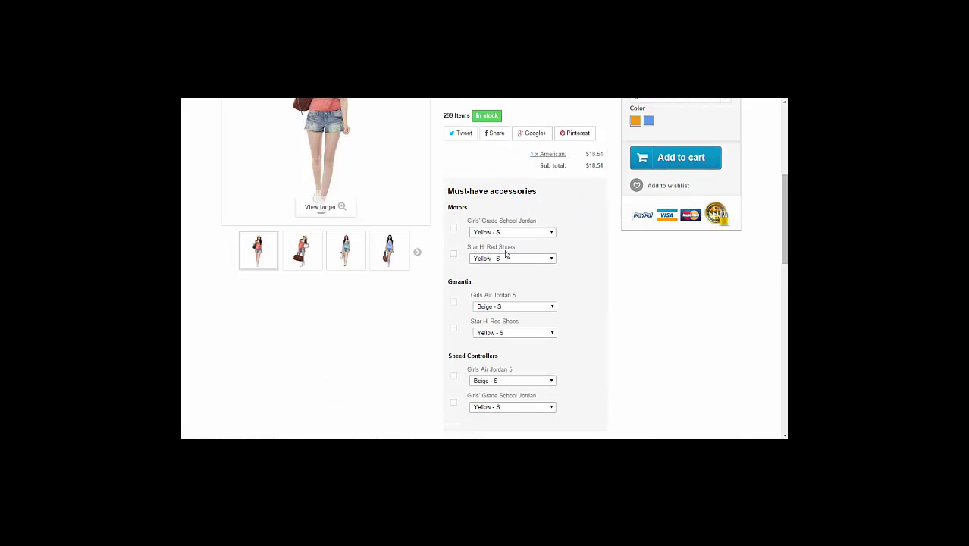
Select both Motors accessories and the Garantia Girls Air Jordan 5, deselect all three, and check the price table
click(454, 228)
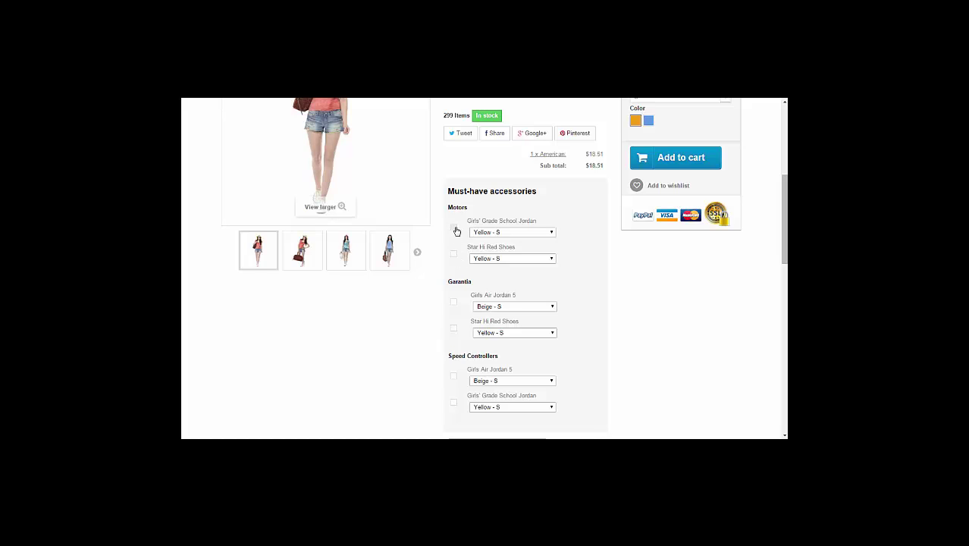
click(453, 266)
click(453, 325)
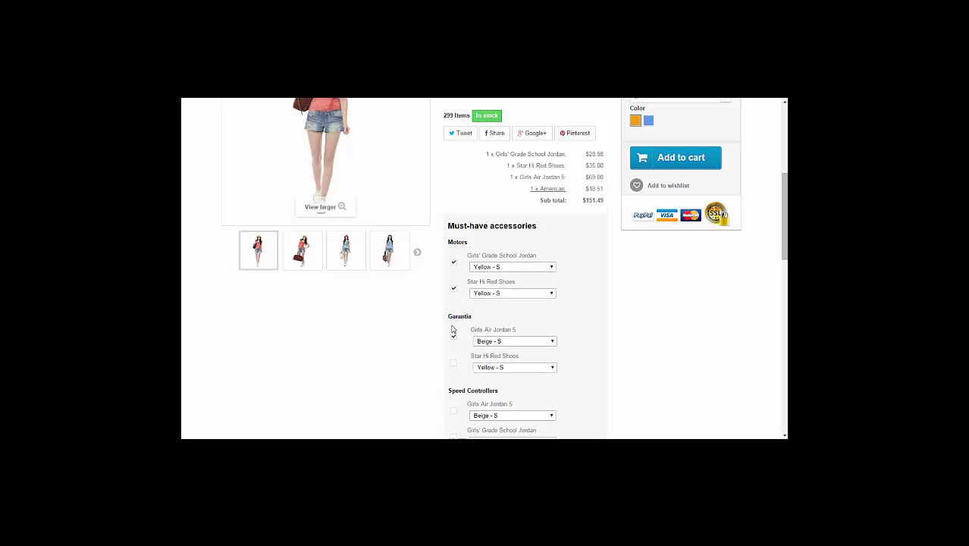
click(455, 290)
click(454, 255)
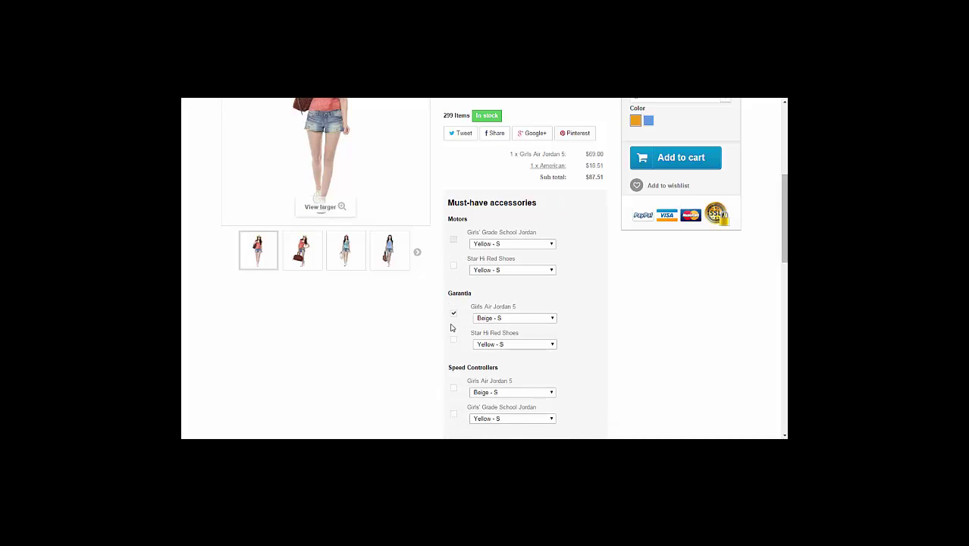
click(453, 313)
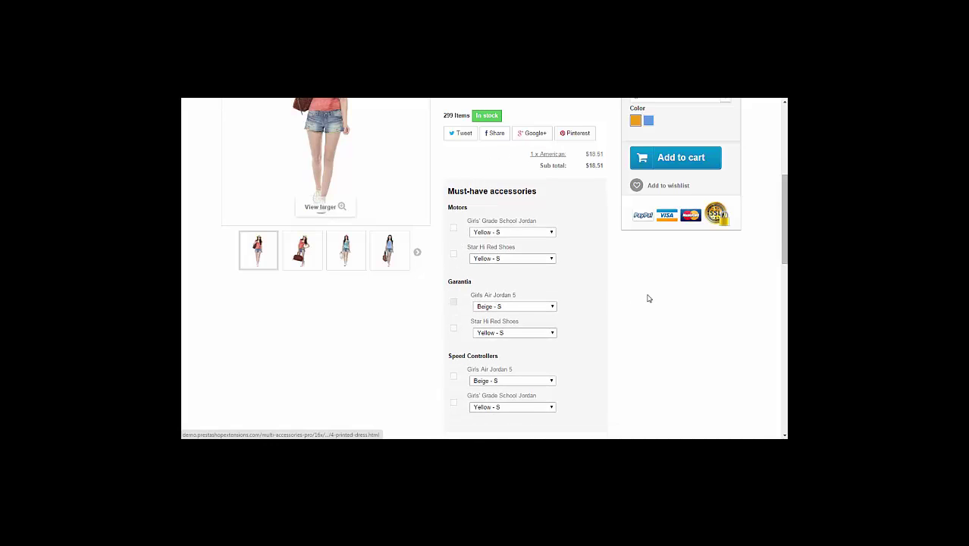
scroll(567, 317, up, 1)
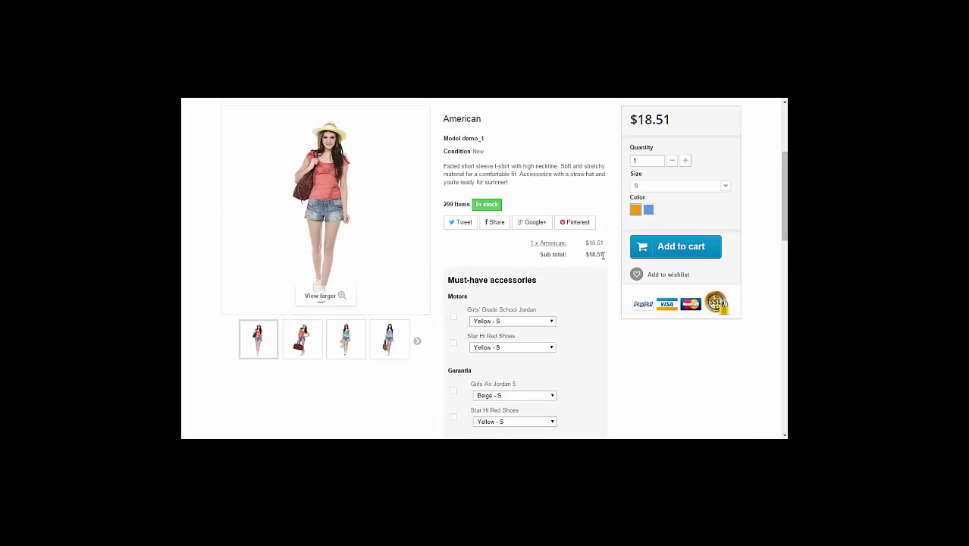
drag(611, 258, 496, 316)
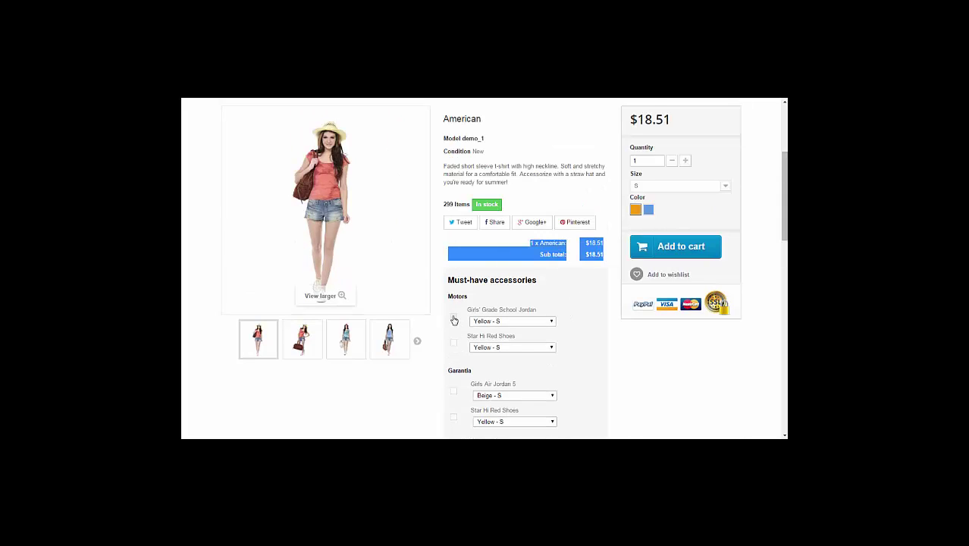
Select Girls' Grade School Jordan, Star Hi Red Shoes and the Garantia Girls Air Jordan 5, and highlight the price table rows
click(453, 318)
click(454, 357)
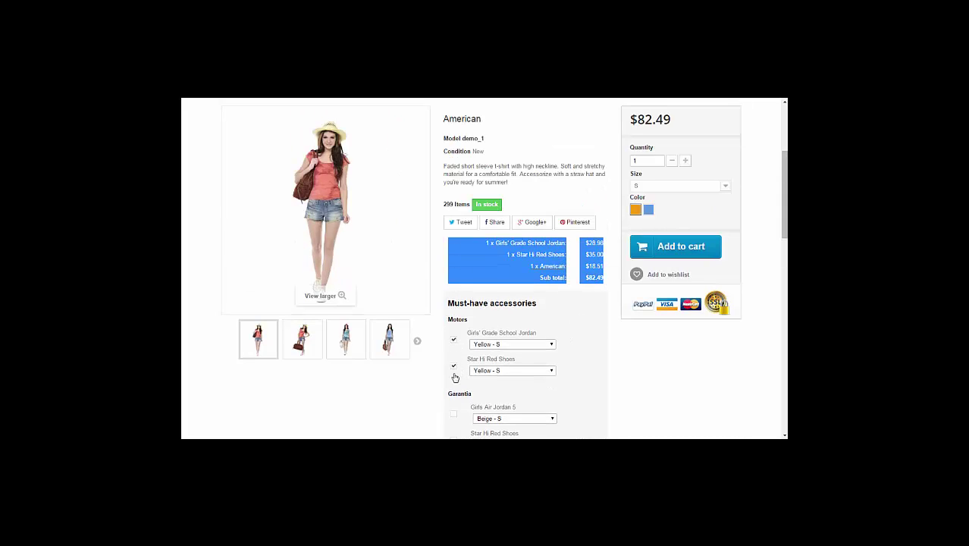
click(456, 414)
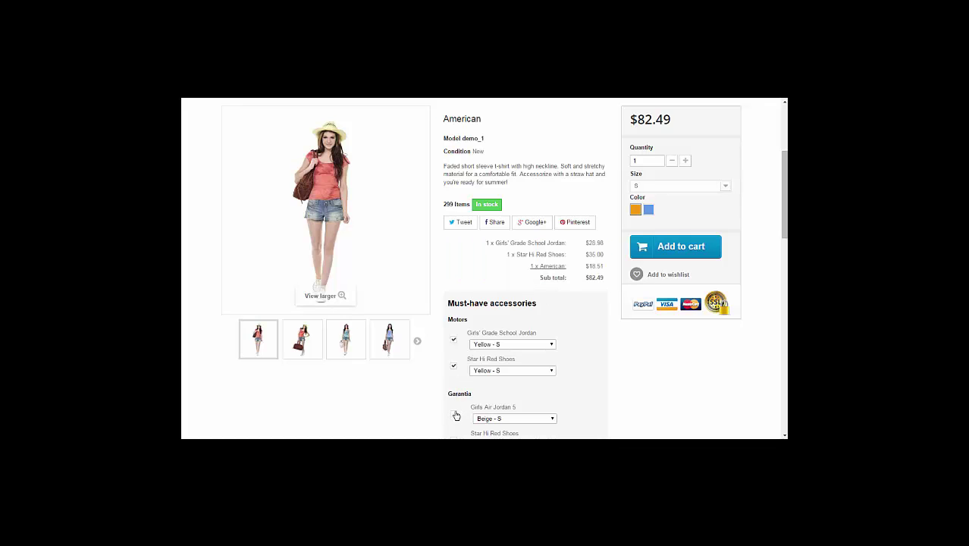
click(455, 416)
drag(604, 286, 485, 241)
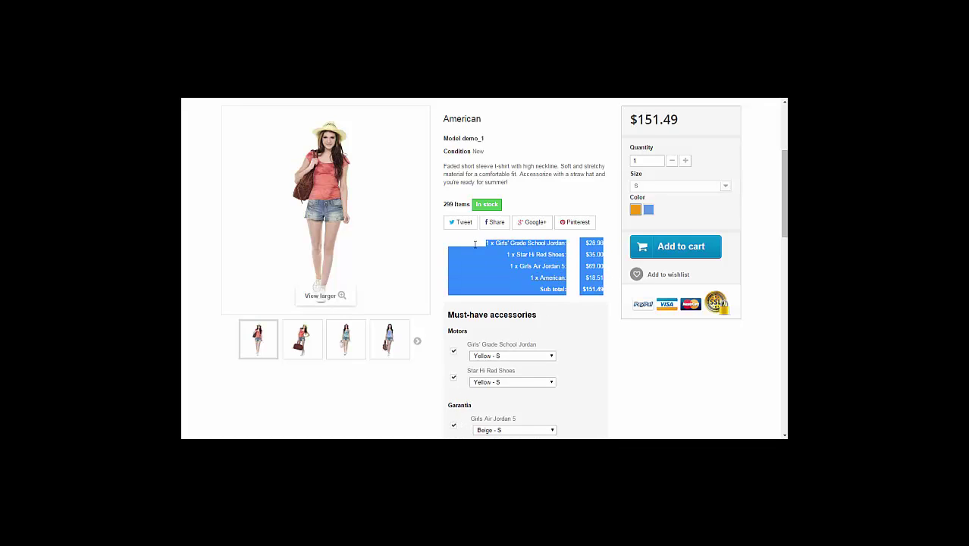
Highlight the price table rows again, then turn off Show price table in the Multi Accessories settings and save
click(640, 349)
drag(606, 289, 480, 241)
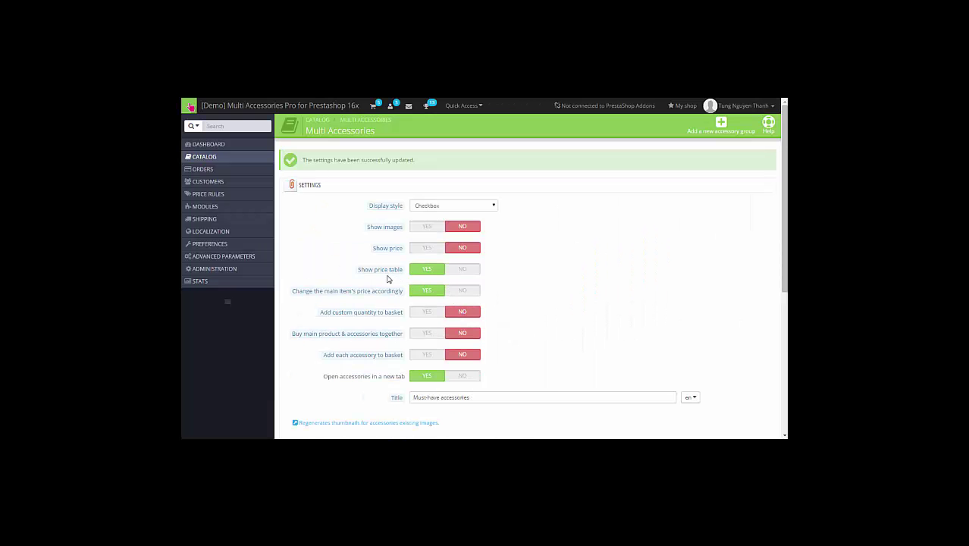
click(464, 273)
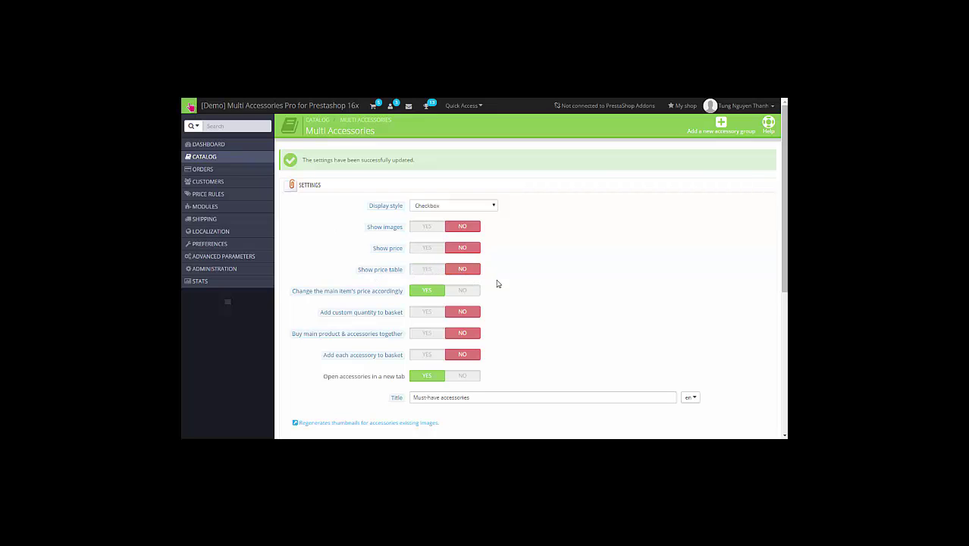
scroll(724, 360, down, 1)
click(759, 367)
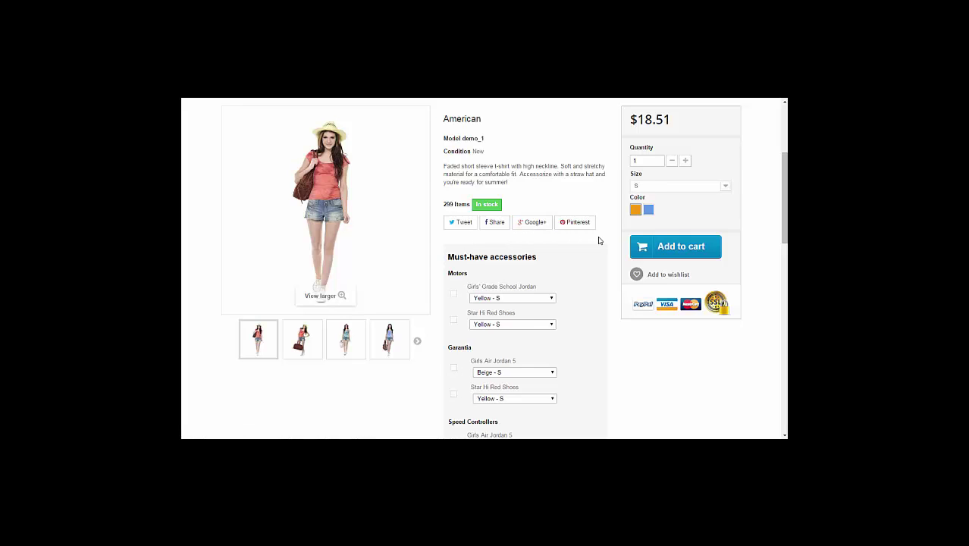
Toggle the two Motors accessories on and off repeatedly and highlight the product's main price to check how it responds
click(454, 294)
click(454, 319)
click(454, 293)
click(454, 321)
click(455, 322)
drag(674, 121, 627, 119)
click(626, 162)
click(455, 295)
click(454, 323)
click(454, 294)
double_click(675, 122)
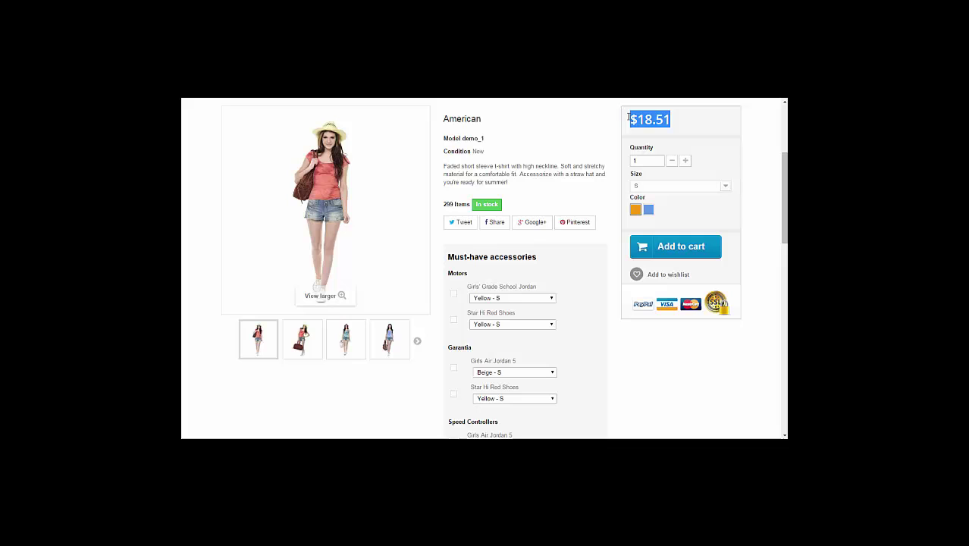
Select Girls' Grade School Jordan and Star Hi Red Shoes in the Motors group, deselect both, and check the main price
click(454, 295)
click(453, 322)
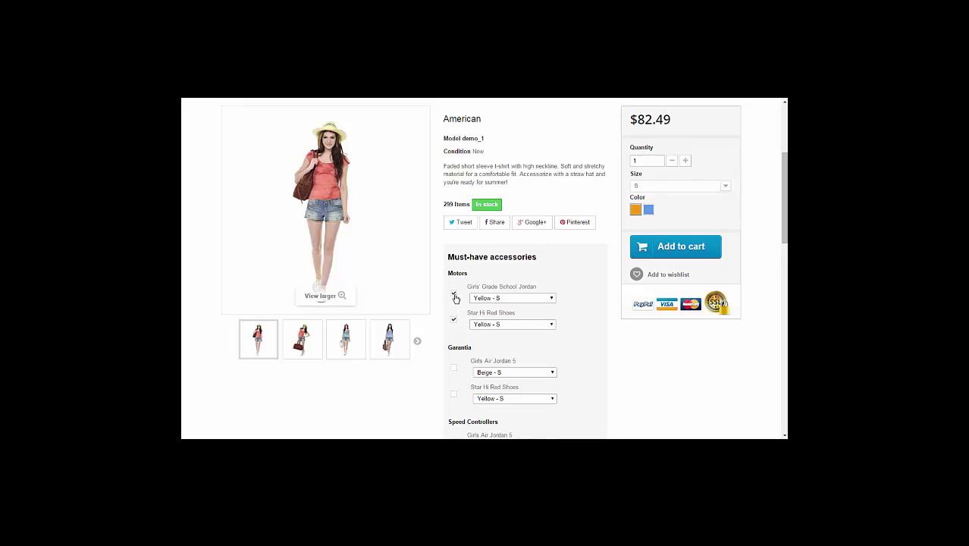
click(454, 295)
click(455, 324)
double_click(679, 120)
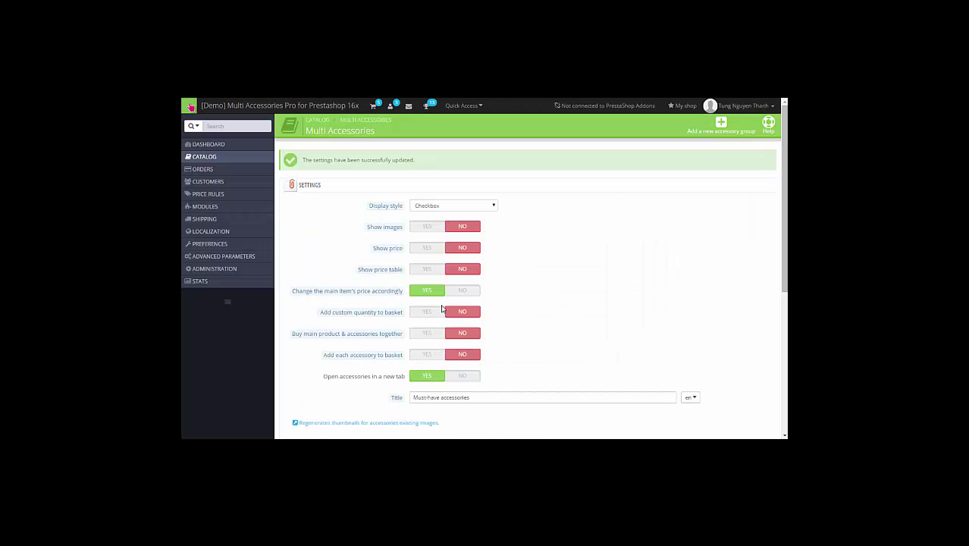
Turn off Change the main item's price accordingly in the Multi Accessories settings and save
click(461, 292)
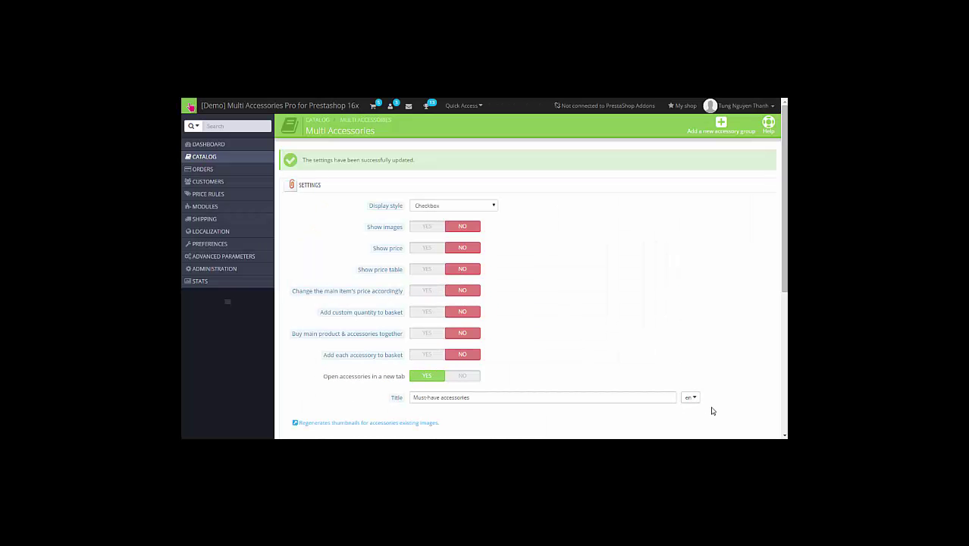
scroll(755, 344, down, 2)
click(758, 321)
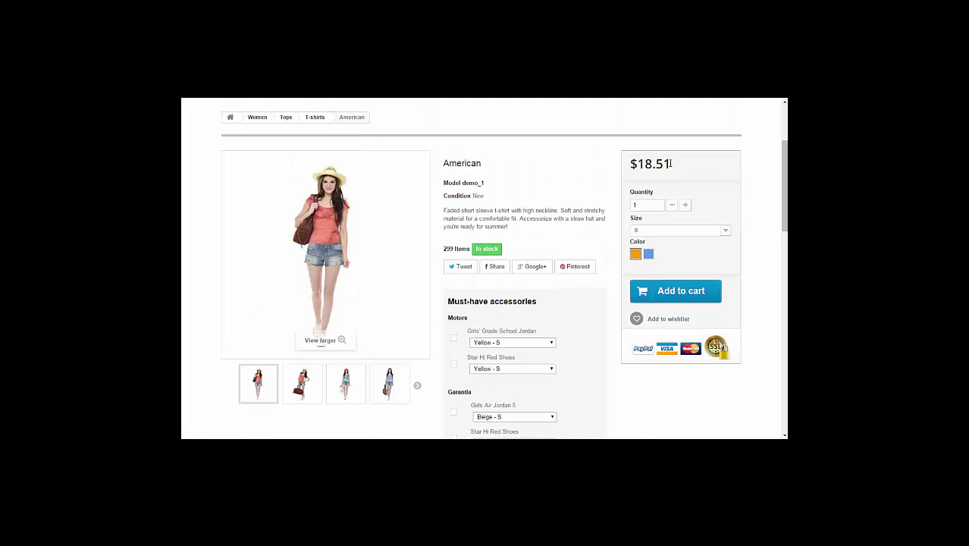
Highlight the product's main price and select both accessories in the Motors group
drag(665, 164, 631, 164)
scroll(521, 233, down, 1)
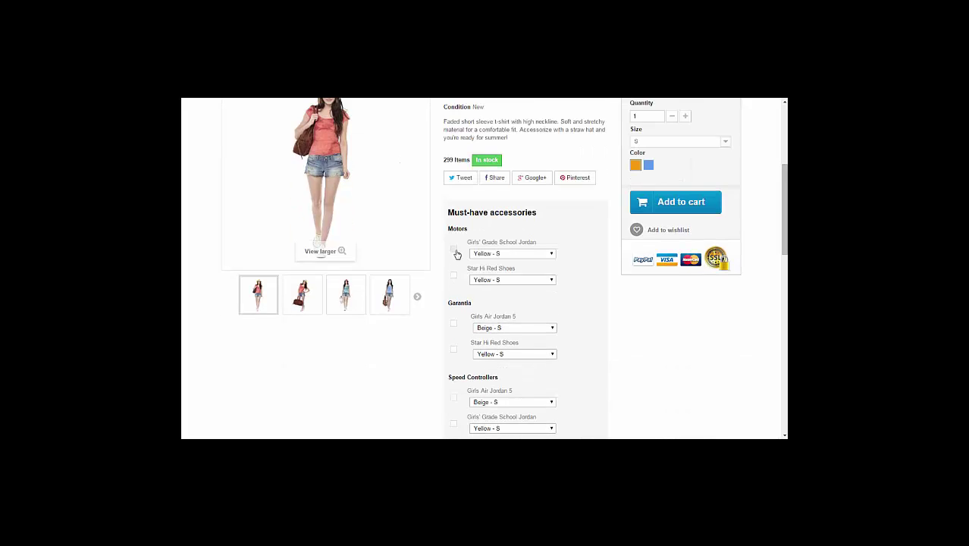
scroll(455, 266, up, 1)
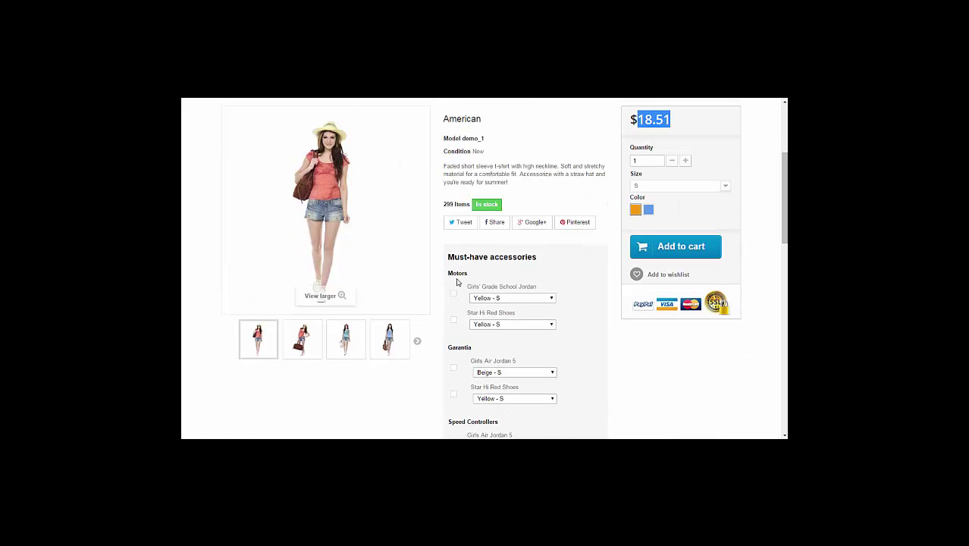
click(454, 320)
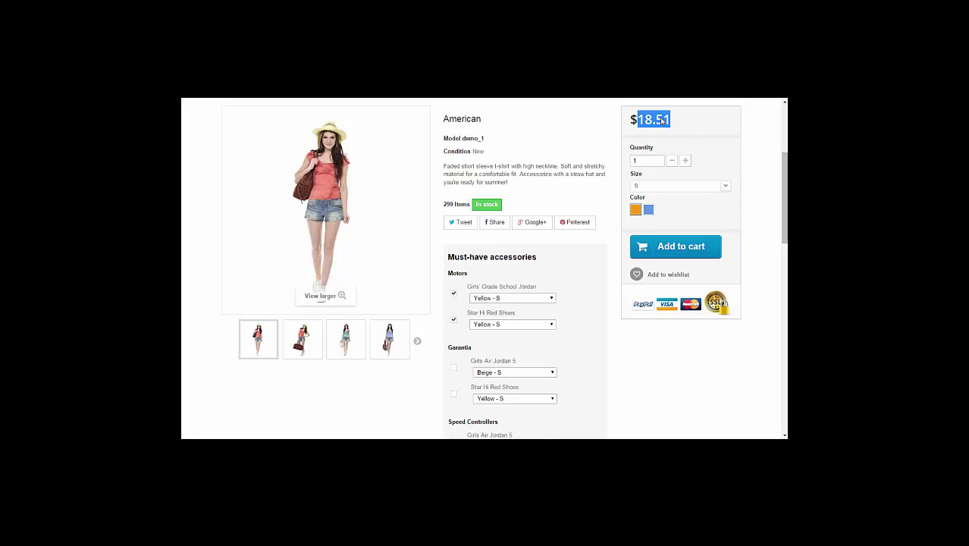